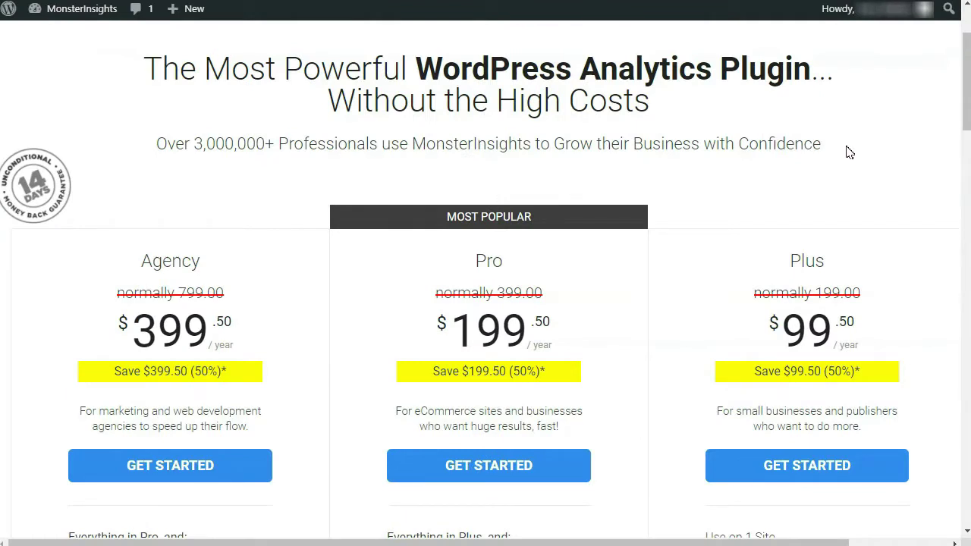
- Download google-analytics-premium-v7.18.0.zip from the MonsterInsights account's Downloads page and save it
scroll(948, 113, "up", 2)
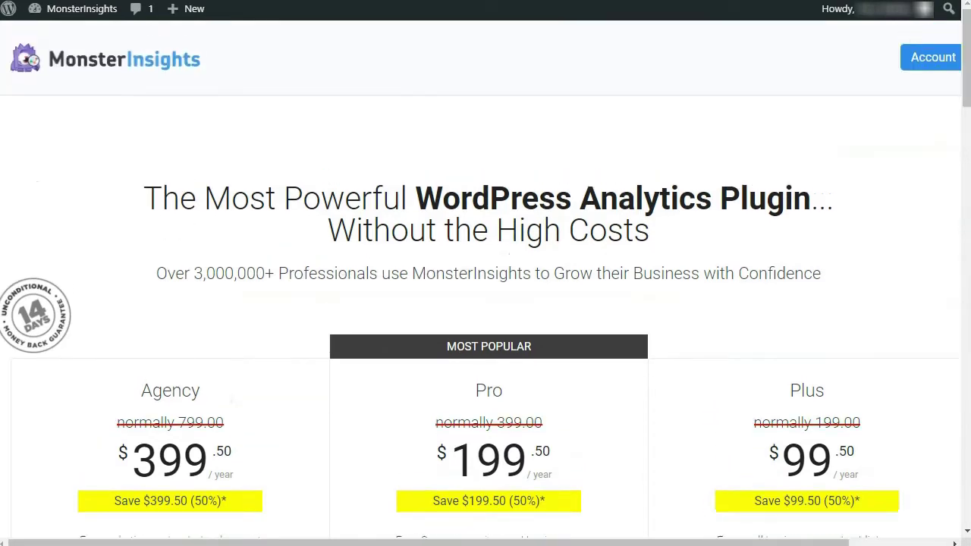
left_click(933, 60)
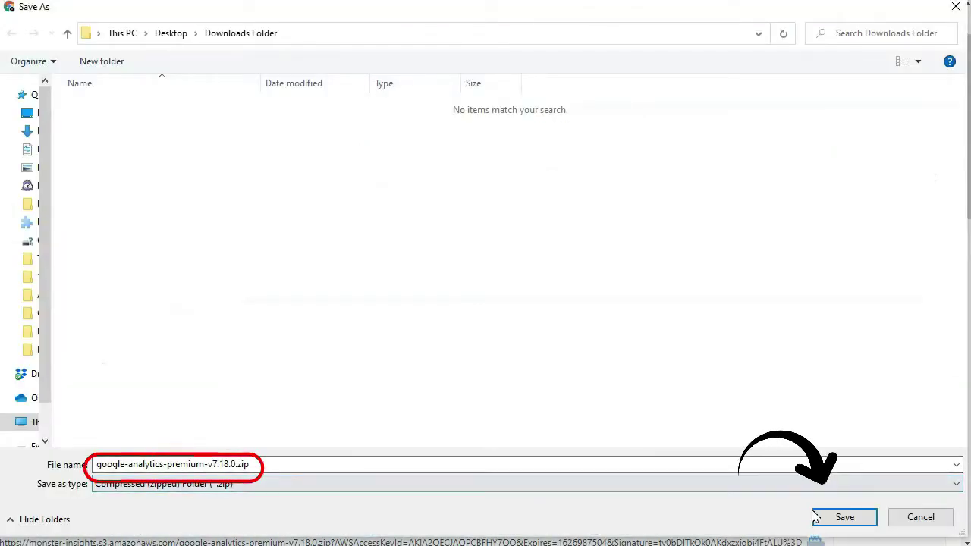
left_click(839, 517)
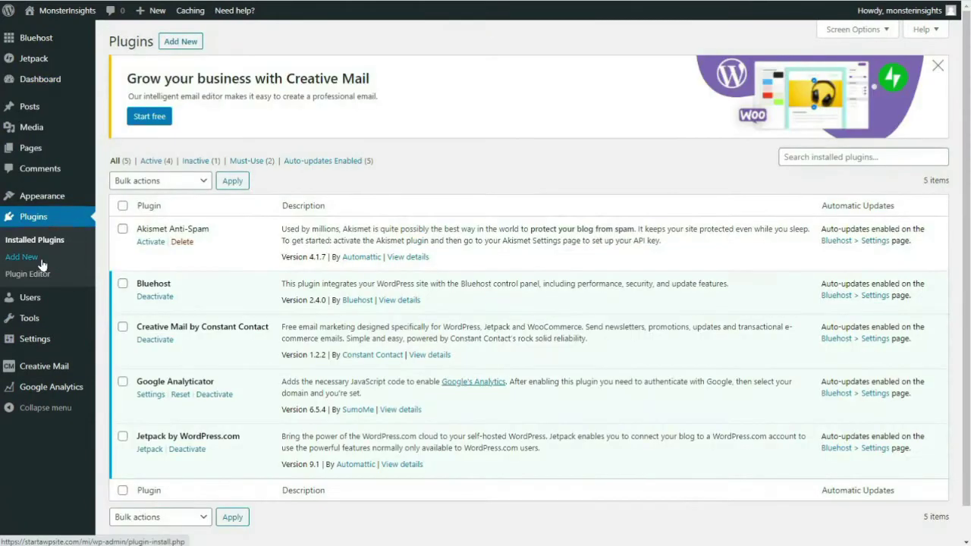
- Upload google-analytics-premium-v7.12.2.zip as a new plugin, install it and activate it
left_click(181, 42)
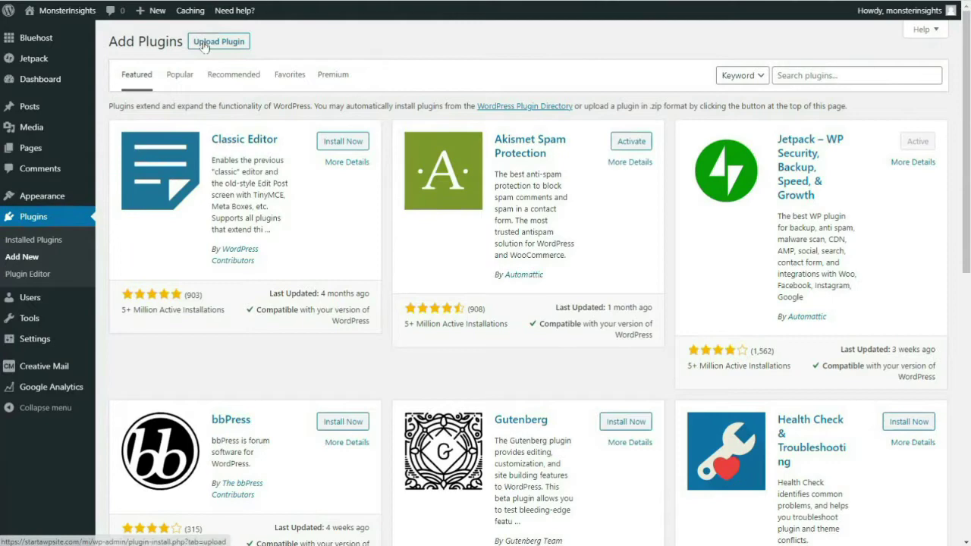
left_click(203, 43)
left_click(448, 150)
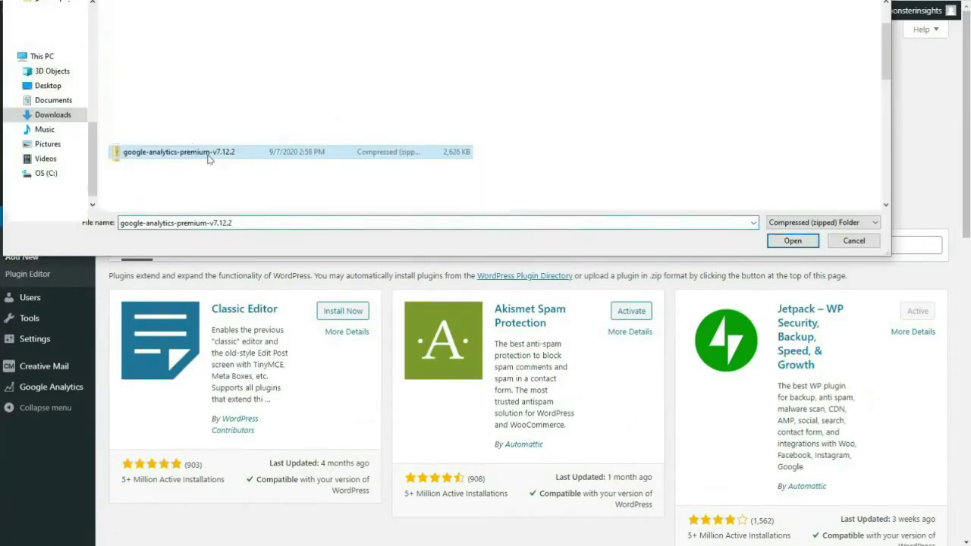
left_click(788, 241)
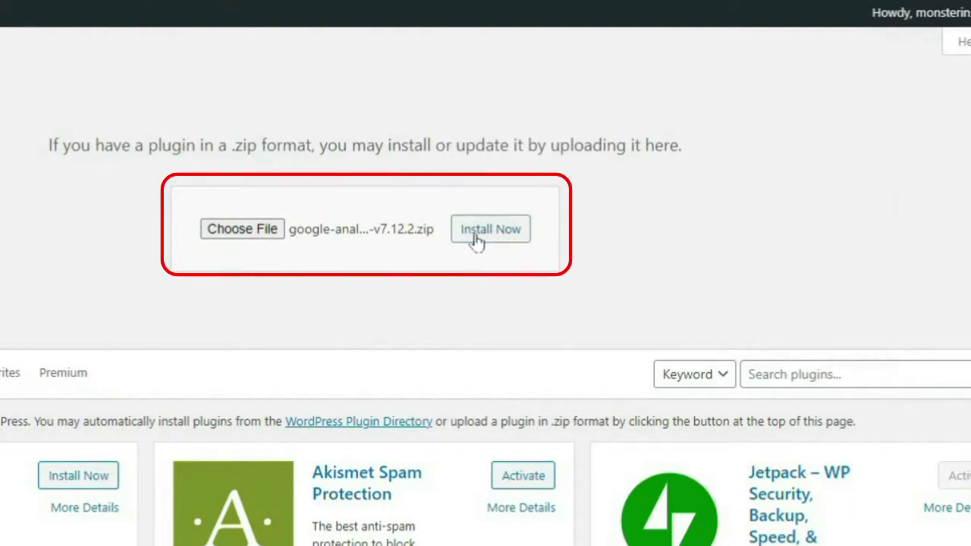
left_click(476, 239)
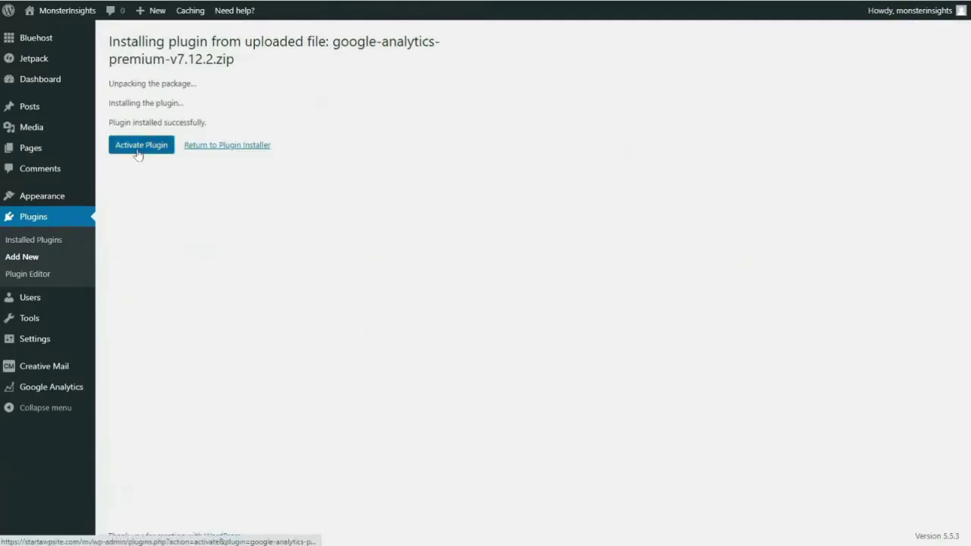
left_click(138, 154)
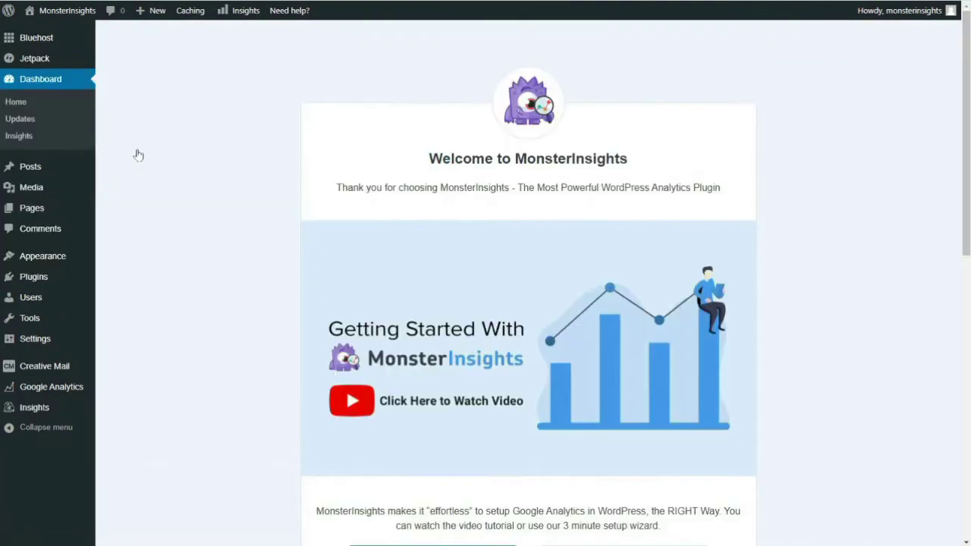
- Run the MonsterInsights setup wizard with Ecommerce as the site category, continuing to the License Key field
left_click_drag(963, 198, 962, 364)
left_click(421, 199)
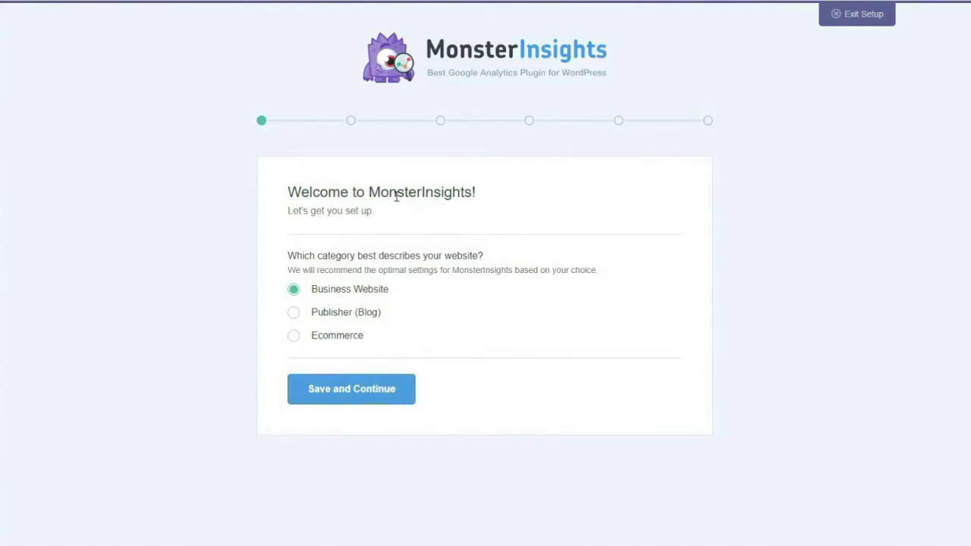
left_click(337, 337)
left_click(347, 391)
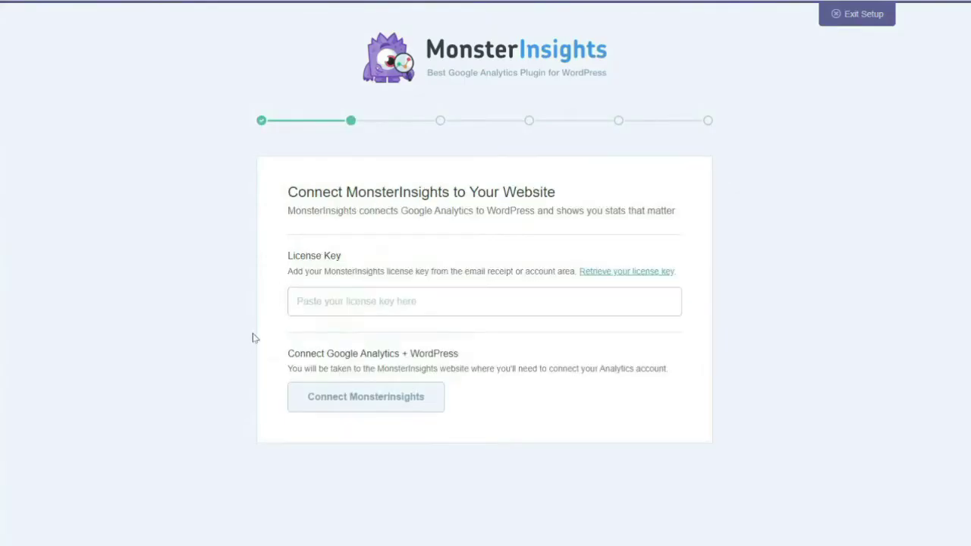
left_click(320, 296)
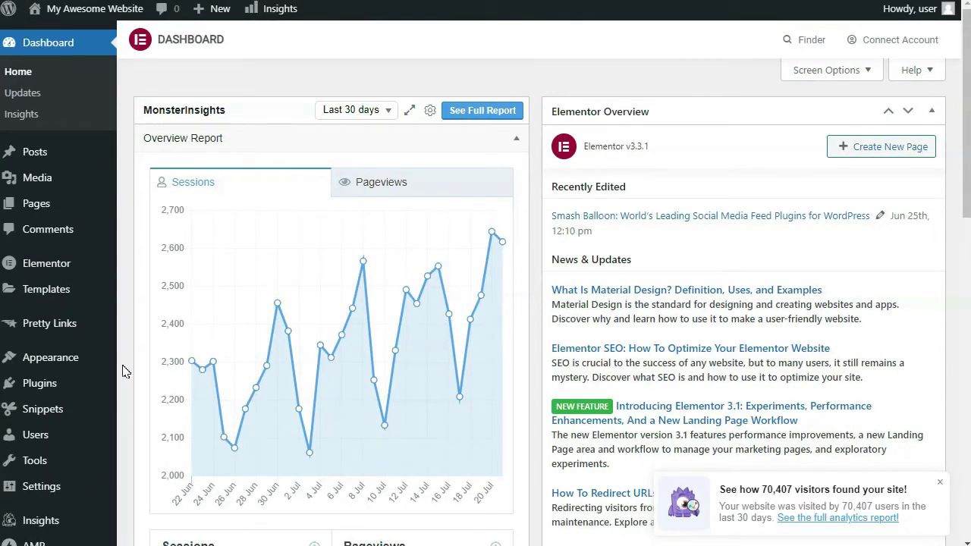
- Install and activate the eCommerce addon from the MonsterInsights Addons page
scroll(125, 372, "down", 2)
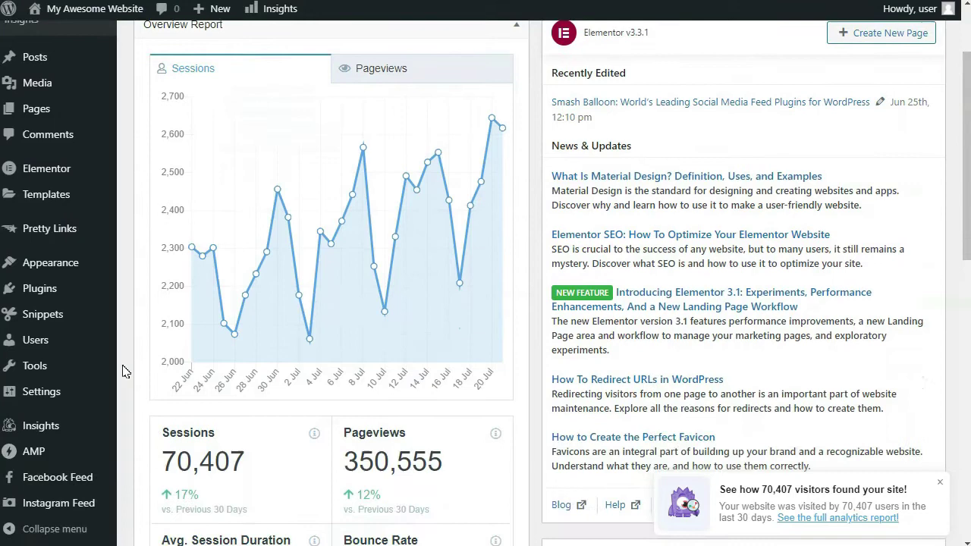
mouse_move(57, 433)
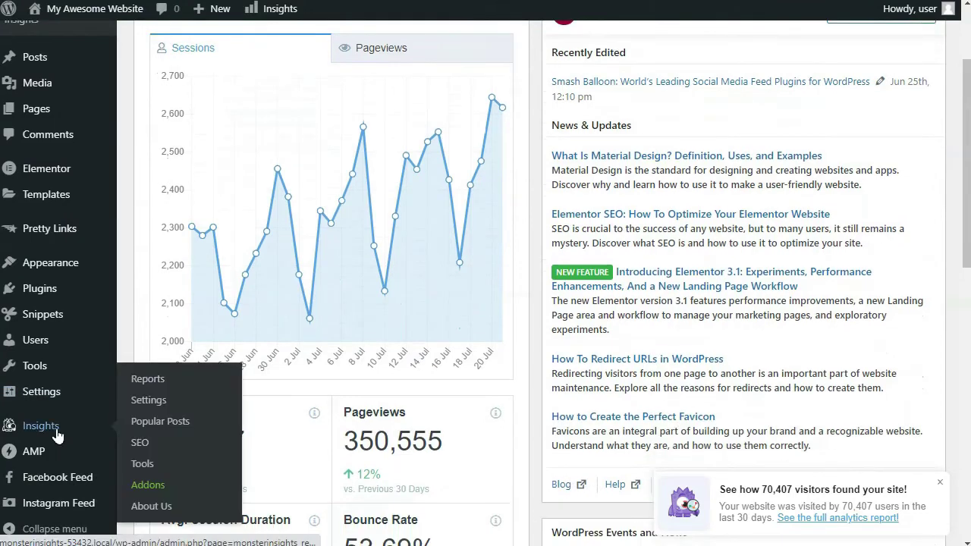
left_click(145, 488)
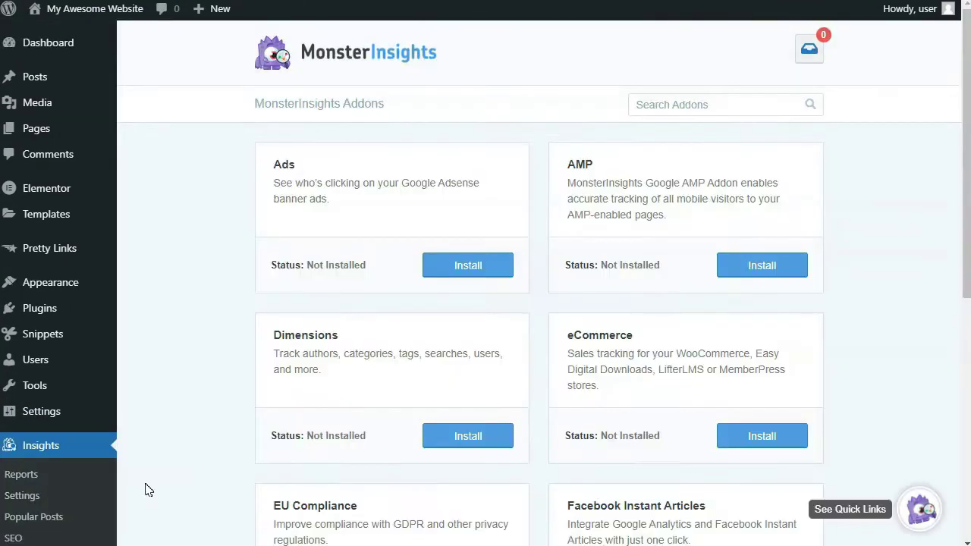
left_click(749, 437)
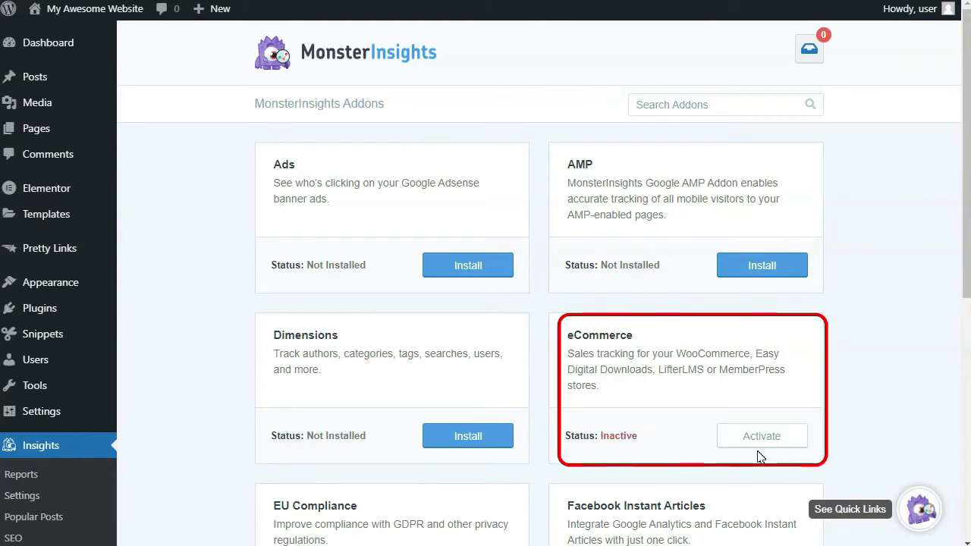
left_click(759, 442)
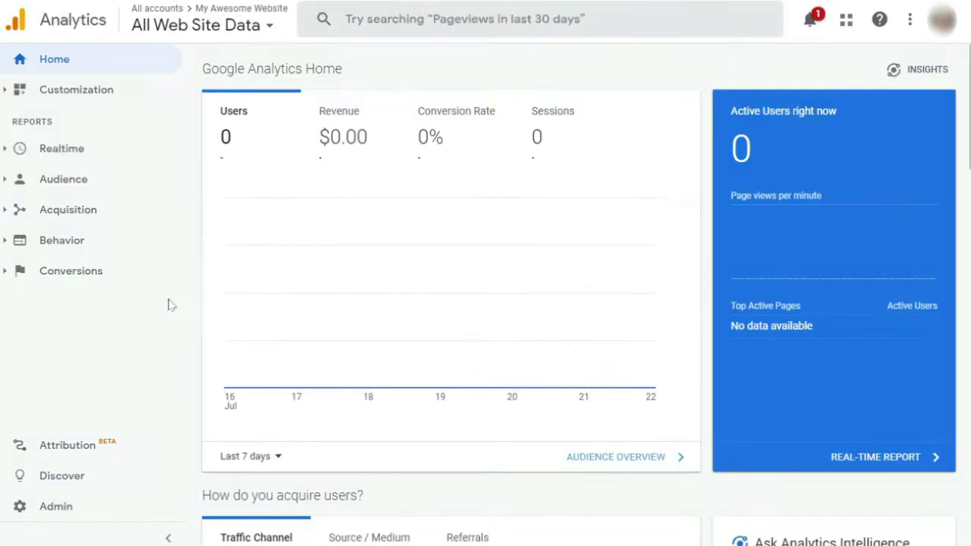
- For the All Web Site Data view, enable Ecommerce and Enhanced Ecommerce Reporting and save
left_click(265, 29)
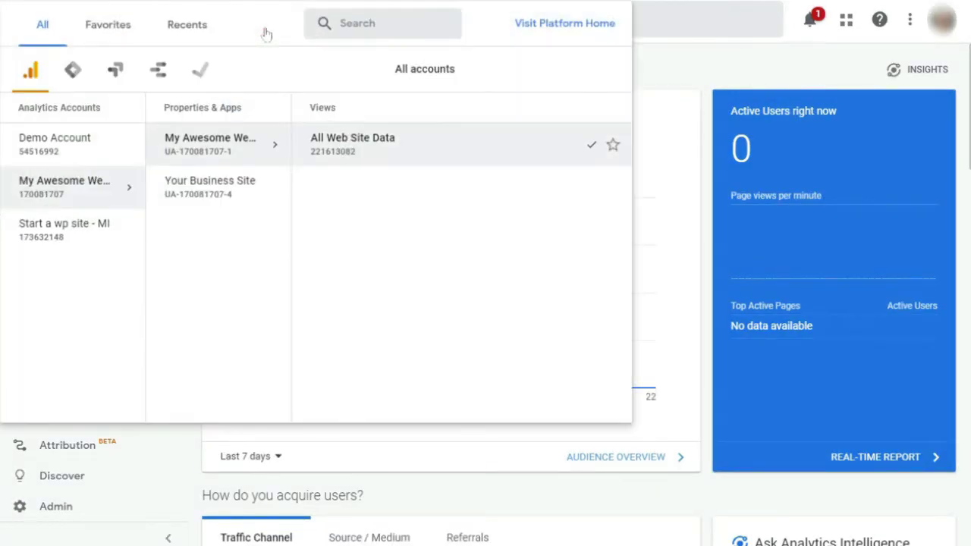
left_click(375, 144)
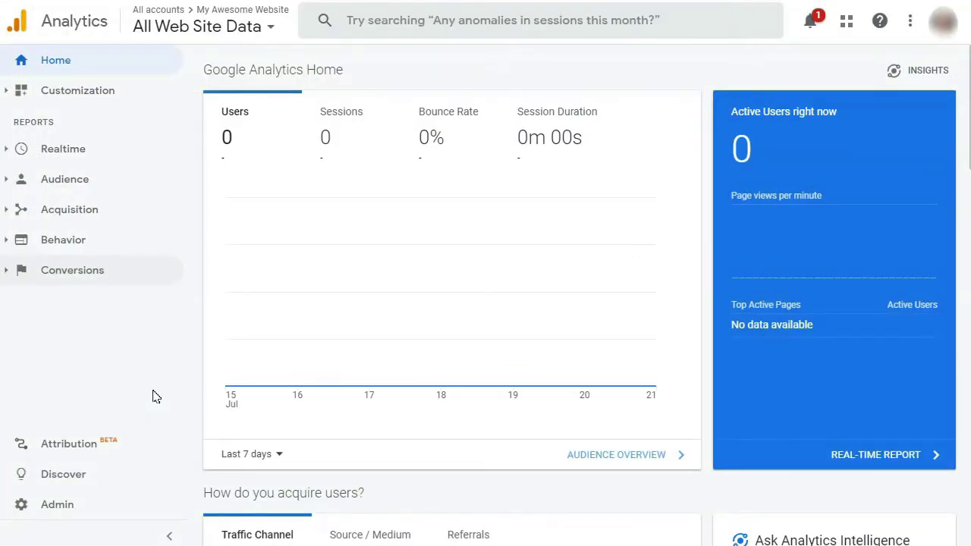
left_click(61, 504)
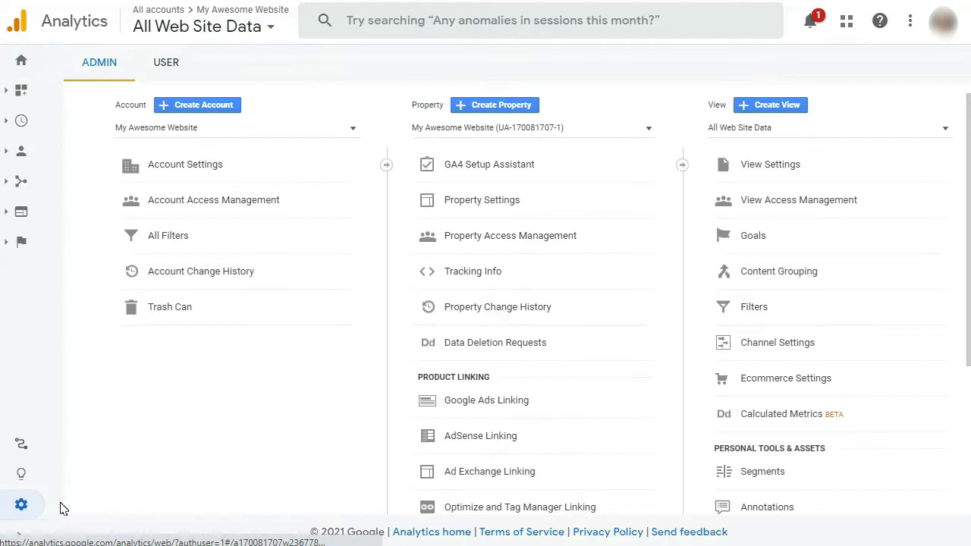
left_click(753, 386)
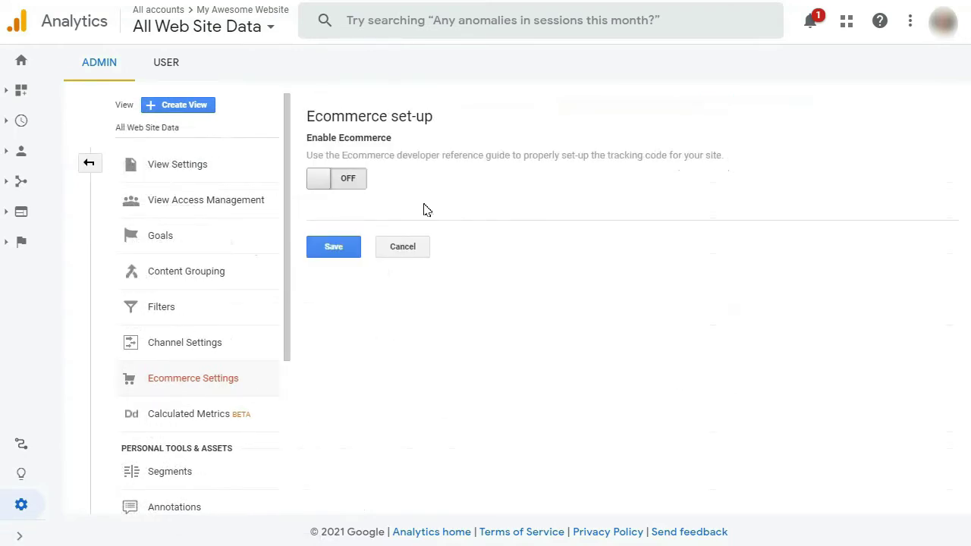
left_click(354, 189)
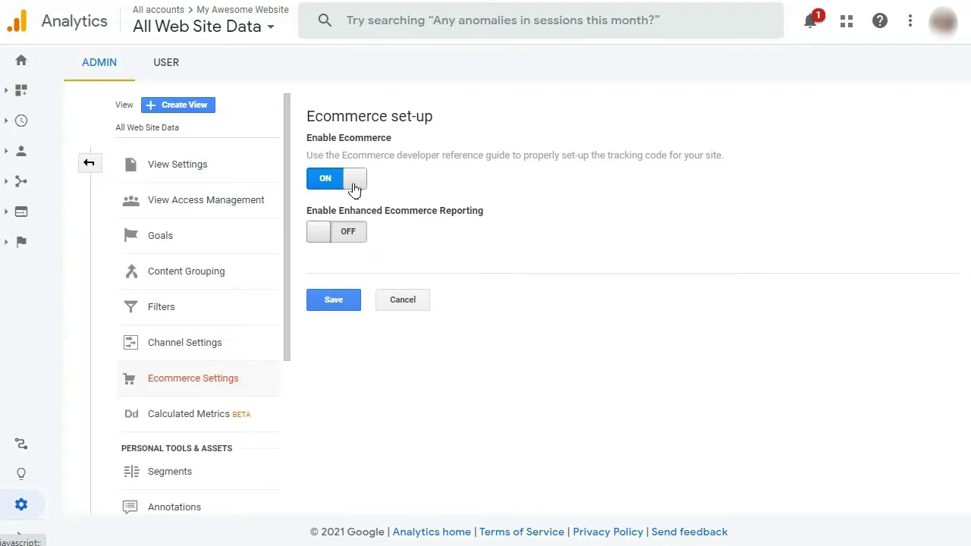
left_click(346, 234)
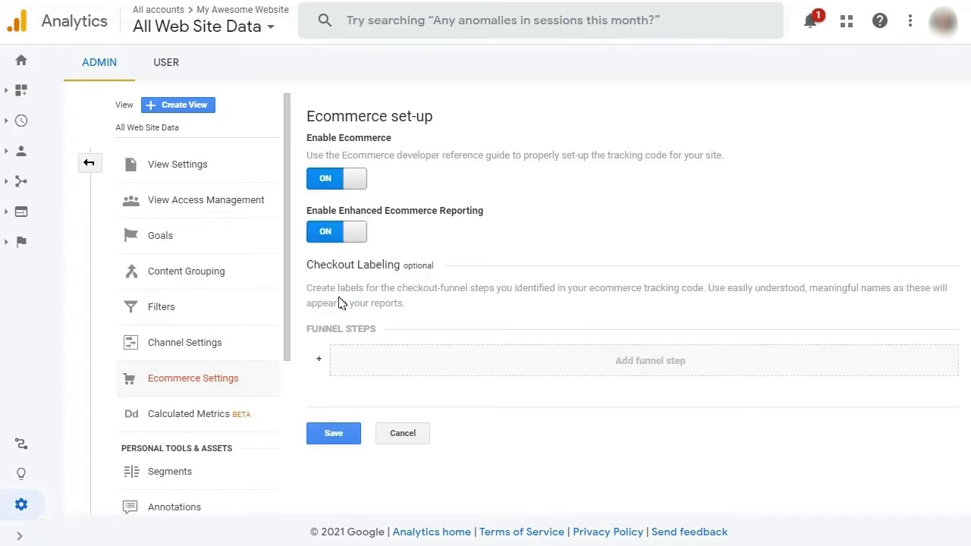
left_click(338, 438)
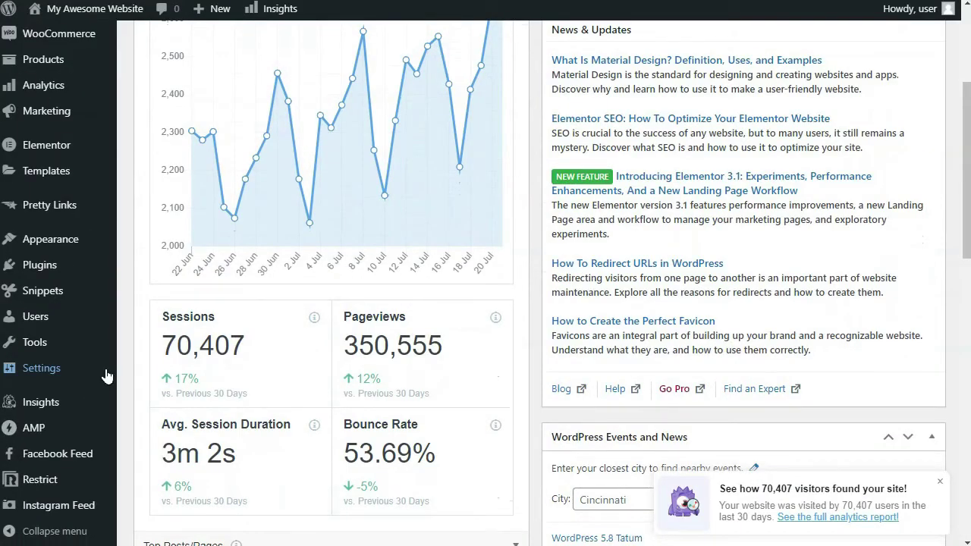
- Switch on Use Enhanced eCommerce in the eCommerce tab of MonsterInsights Settings
mouse_move(45, 404)
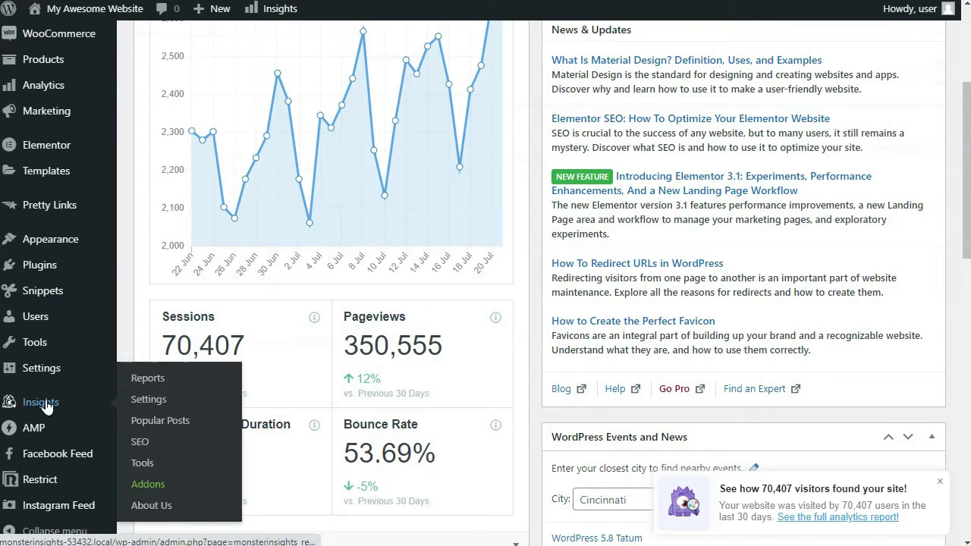
left_click(148, 404)
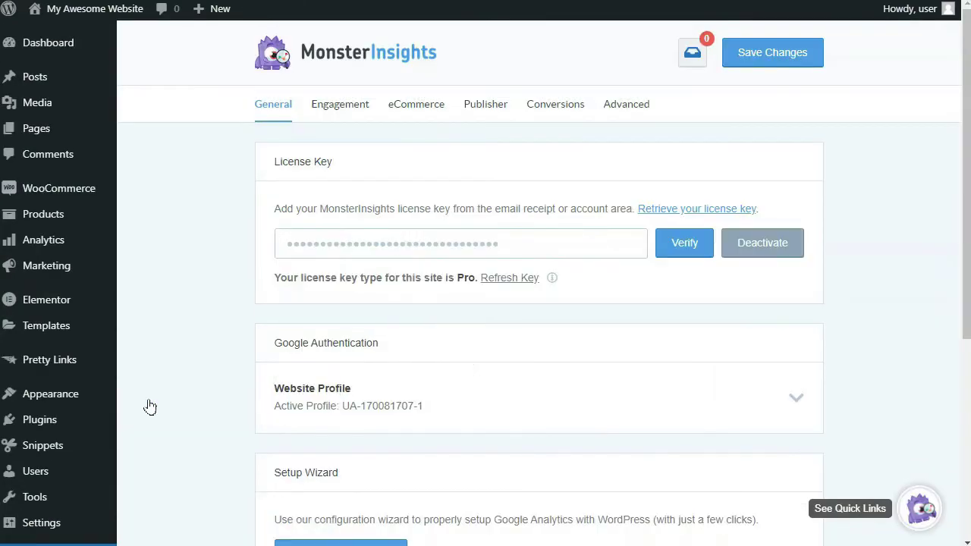
left_click(415, 112)
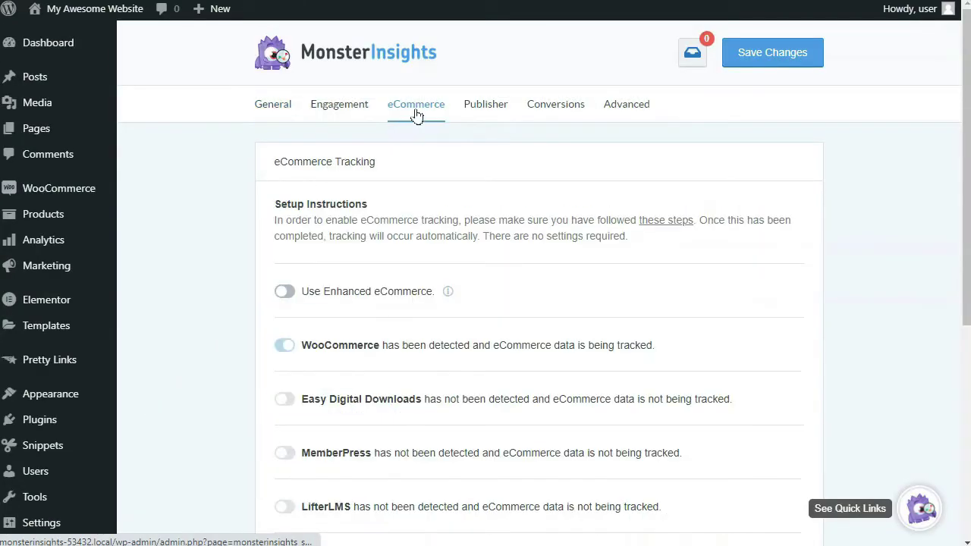
left_click(285, 292)
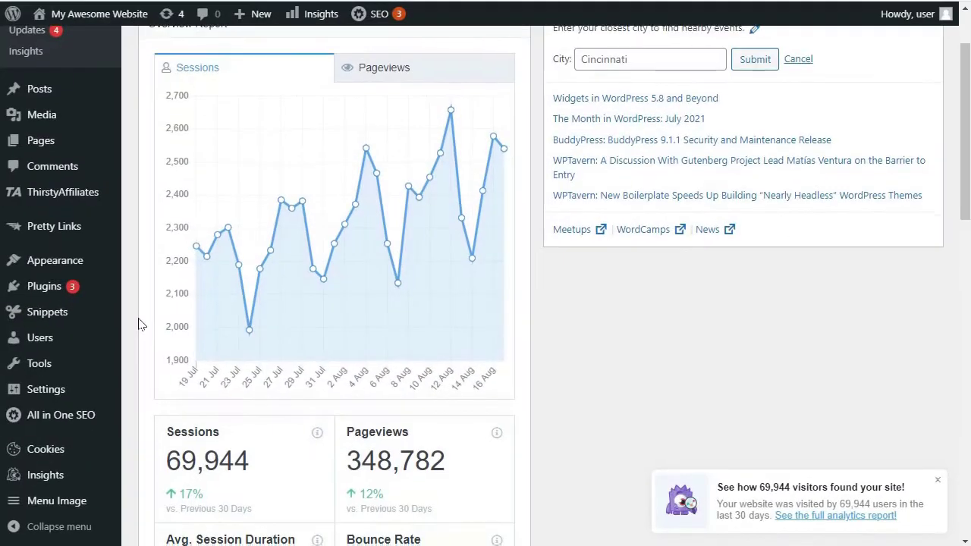
- Open MonsterInsights Reports and switch to the eCommerce report
scroll(139, 324, "down", 1)
mouse_move(76, 485)
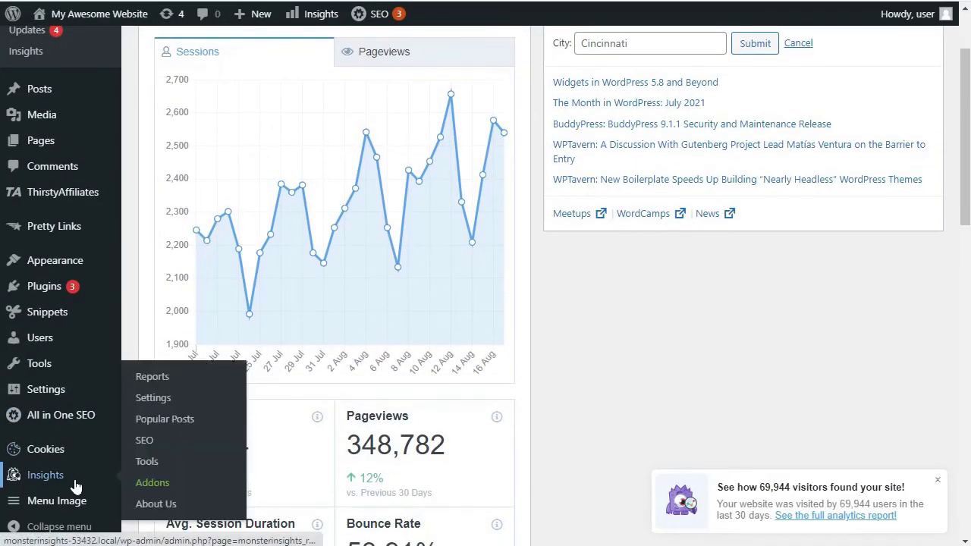
left_click(153, 377)
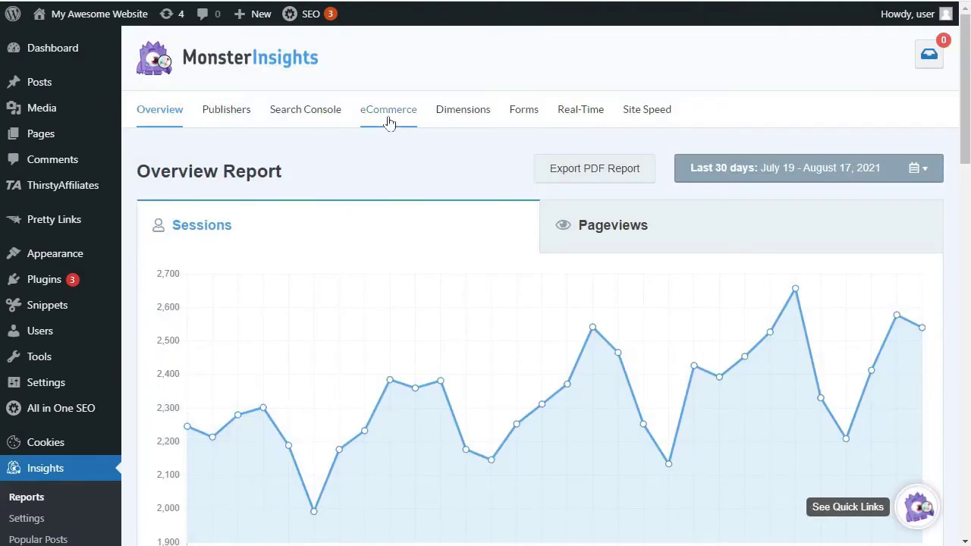
left_click(388, 123)
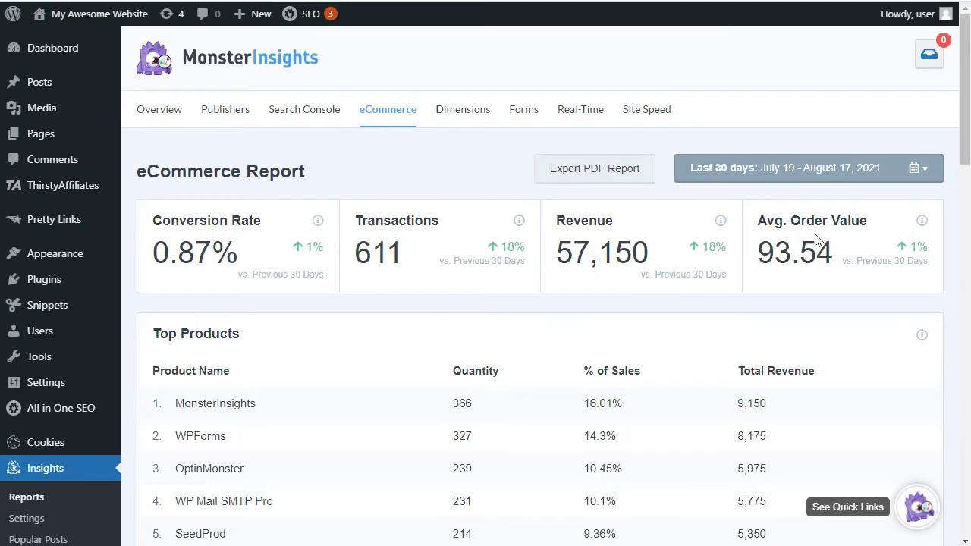
- Scroll the eCommerce Report down to the cart cards showing 1,162 add-to-carts and 871 removals
scroll(365, 341, "down", 3)
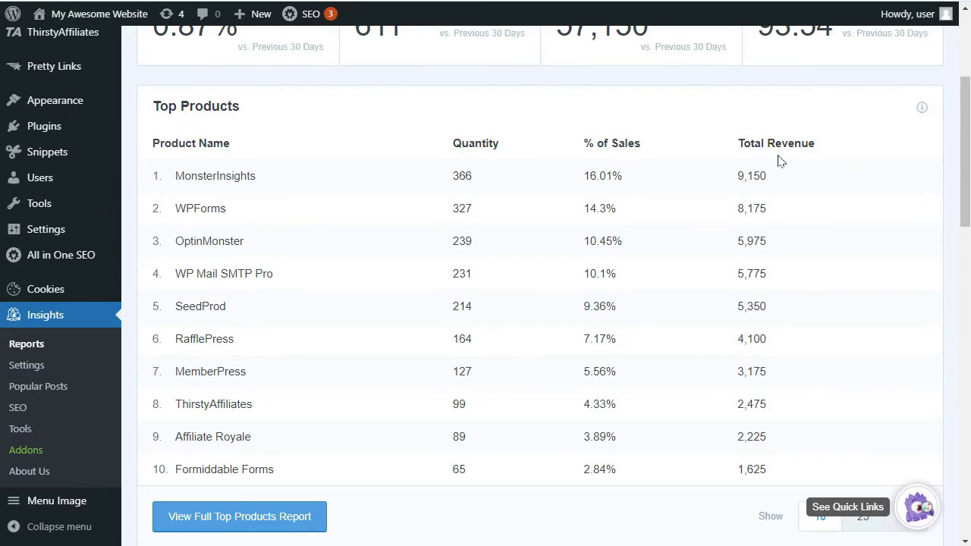
left_click_drag(965, 195, 964, 339)
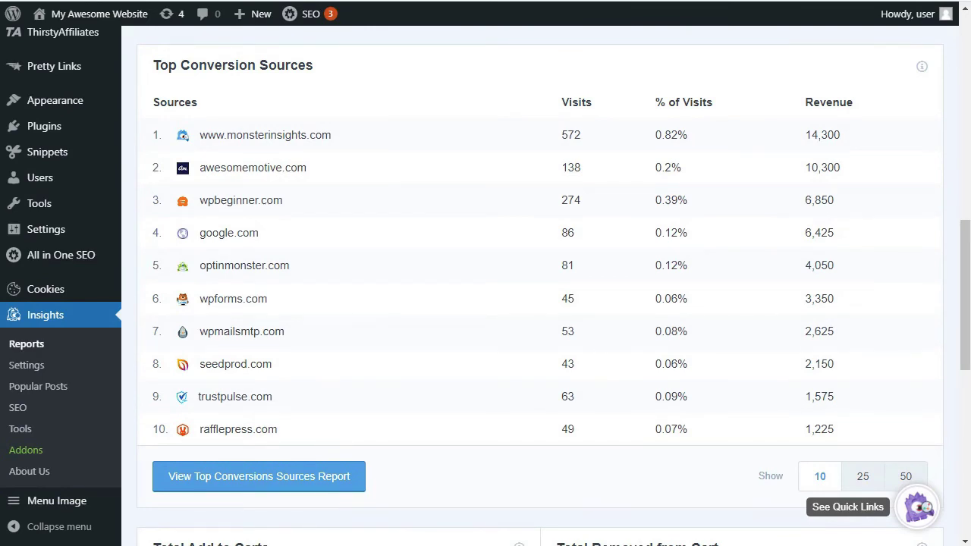
left_click_drag(961, 314, 963, 445)
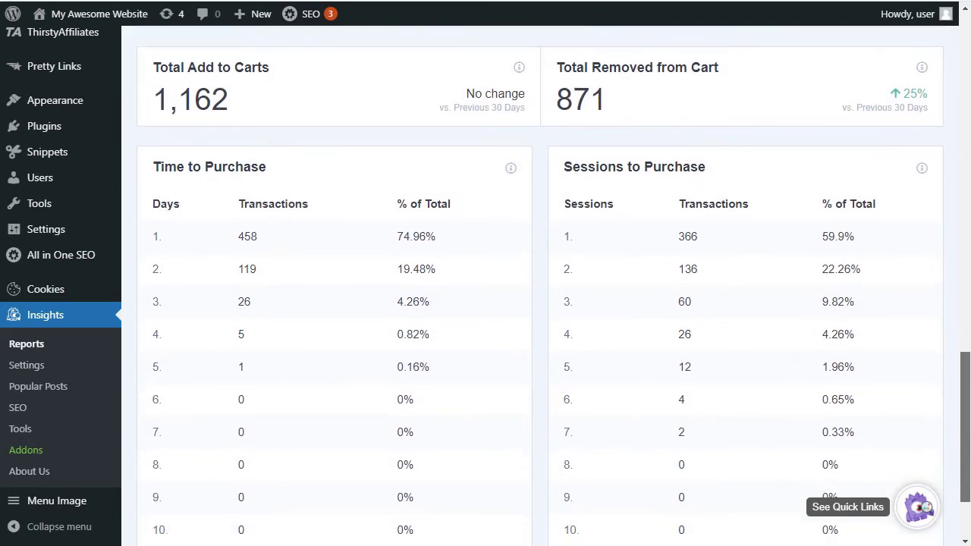